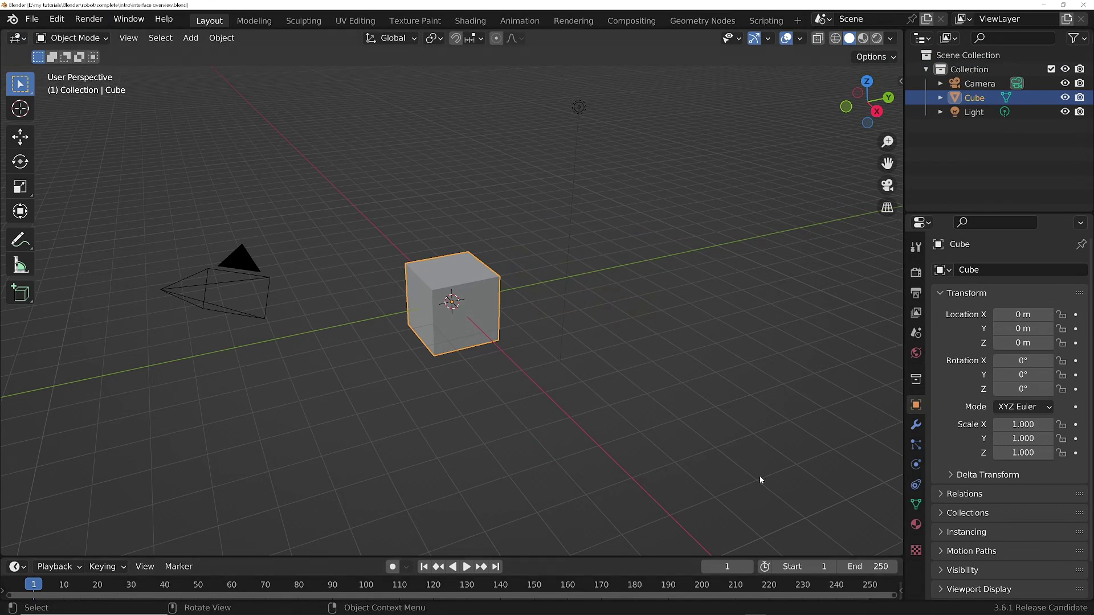
Orbit the 3D view to see the cube from a different angle.
{"action": "middle_click_drag", "start_coordinate": [489, 305], "coordinate": [454, 317]}
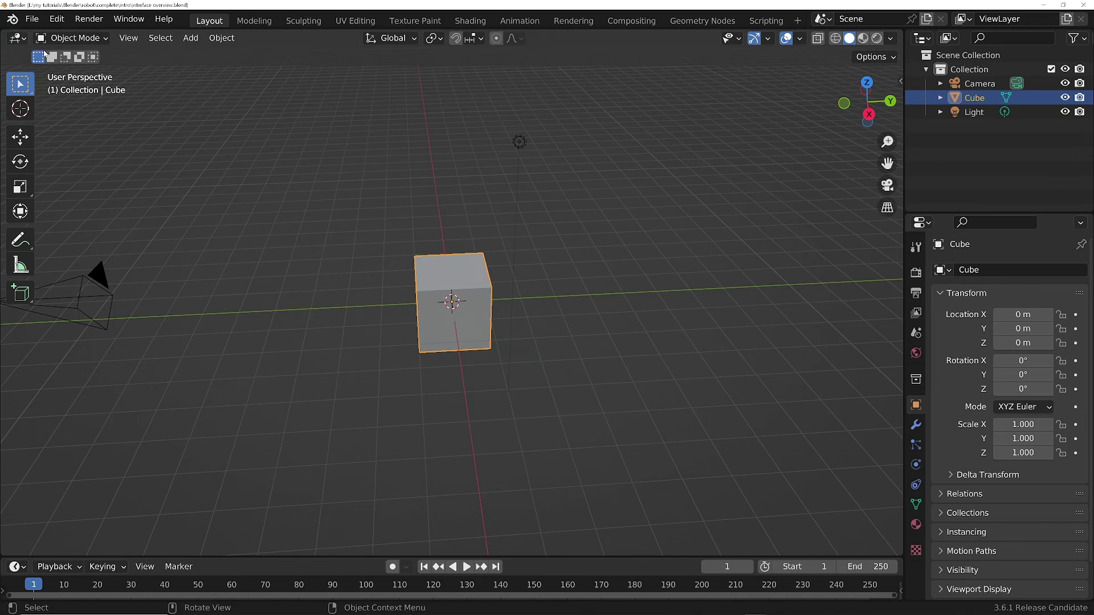
{"action": "left_click", "coordinate": [17, 39]}
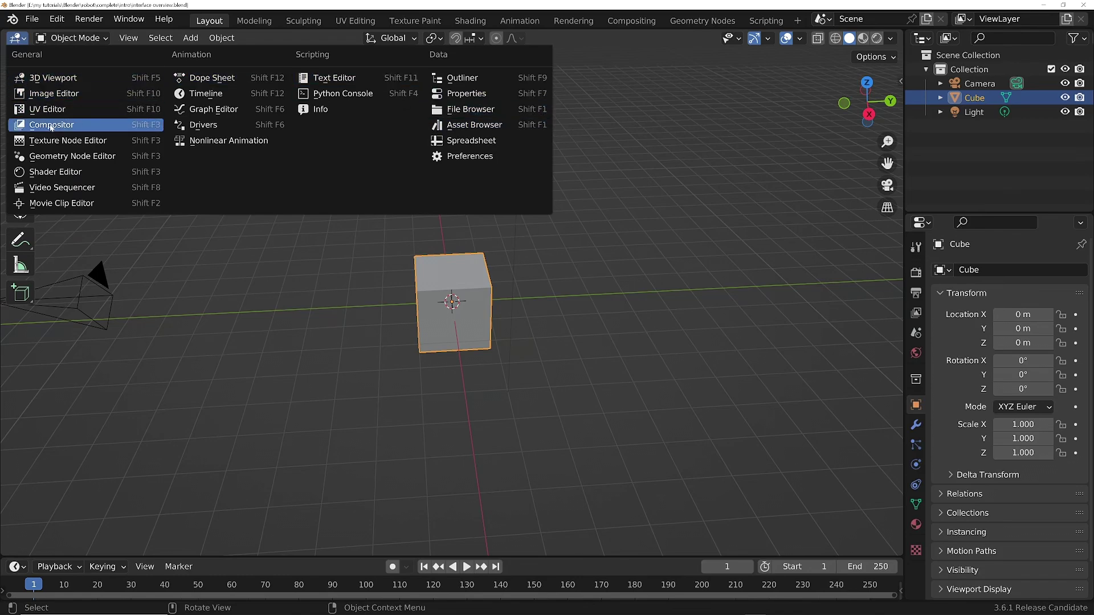
{"action": "left_click", "coordinate": [21, 40]}
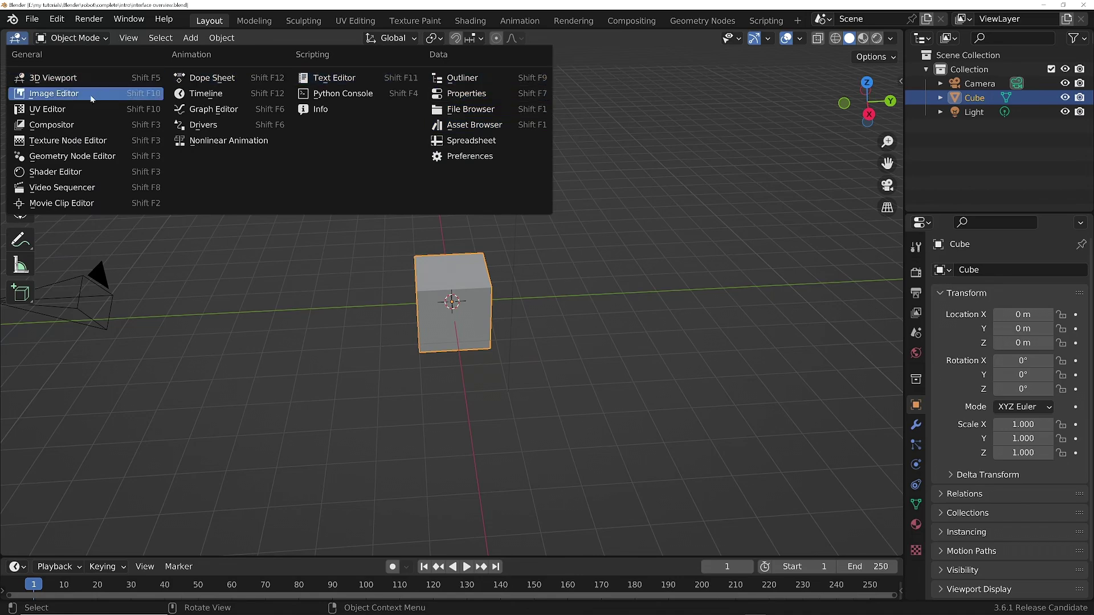
{"action": "left_click", "coordinate": [334, 78]}
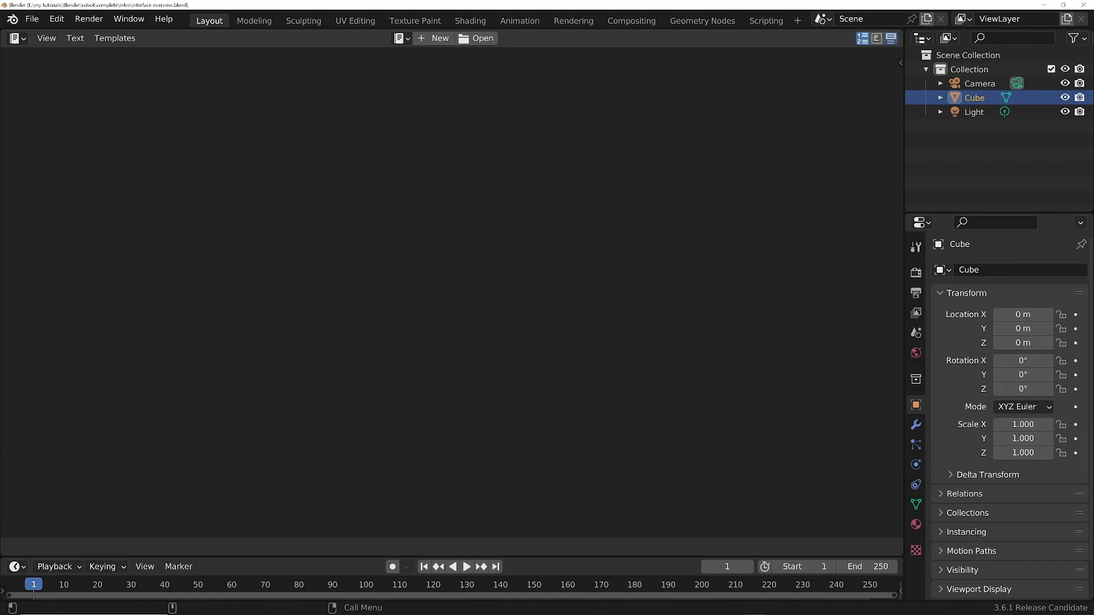
{"action": "left_click", "coordinate": [15, 39]}
{"action": "left_click", "coordinate": [34, 74]}
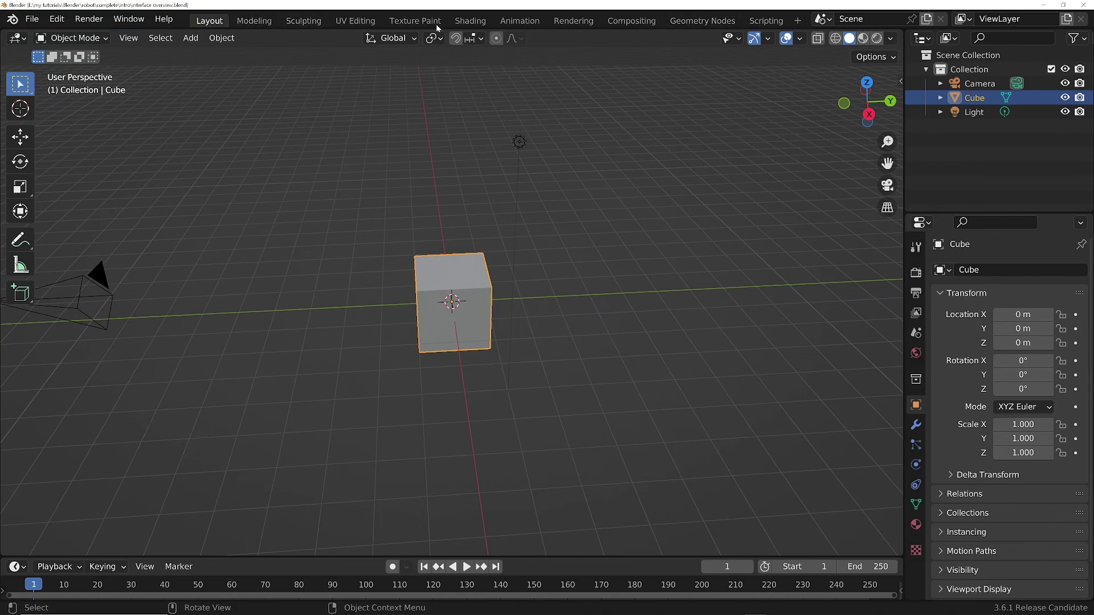
{"action": "left_click", "coordinate": [265, 21]}
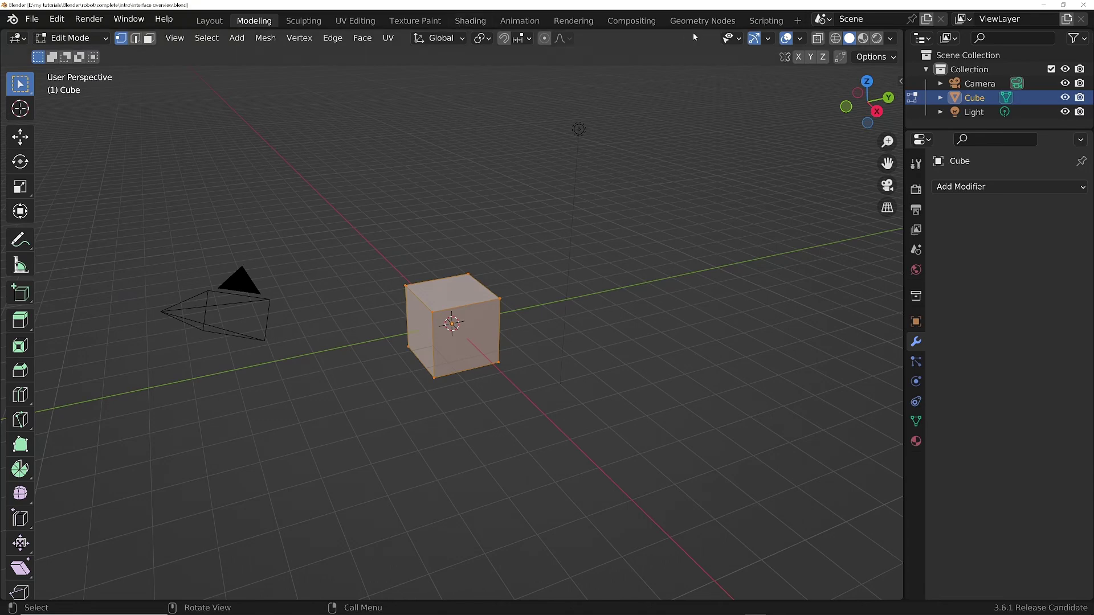
{"action": "left_click", "coordinate": [765, 20]}
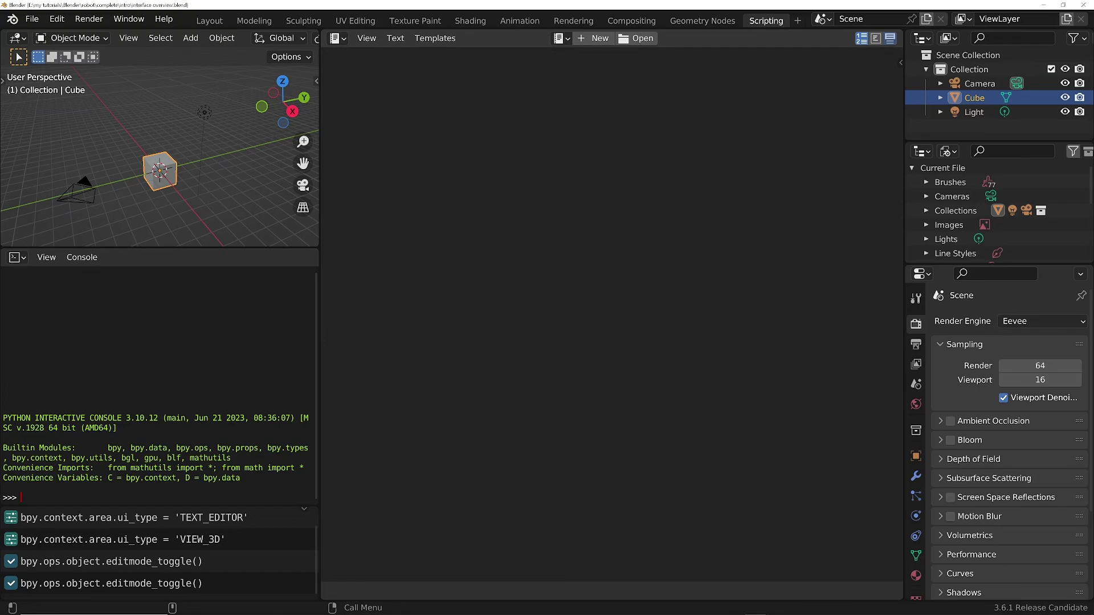
{"action": "left_click", "coordinate": [208, 21]}
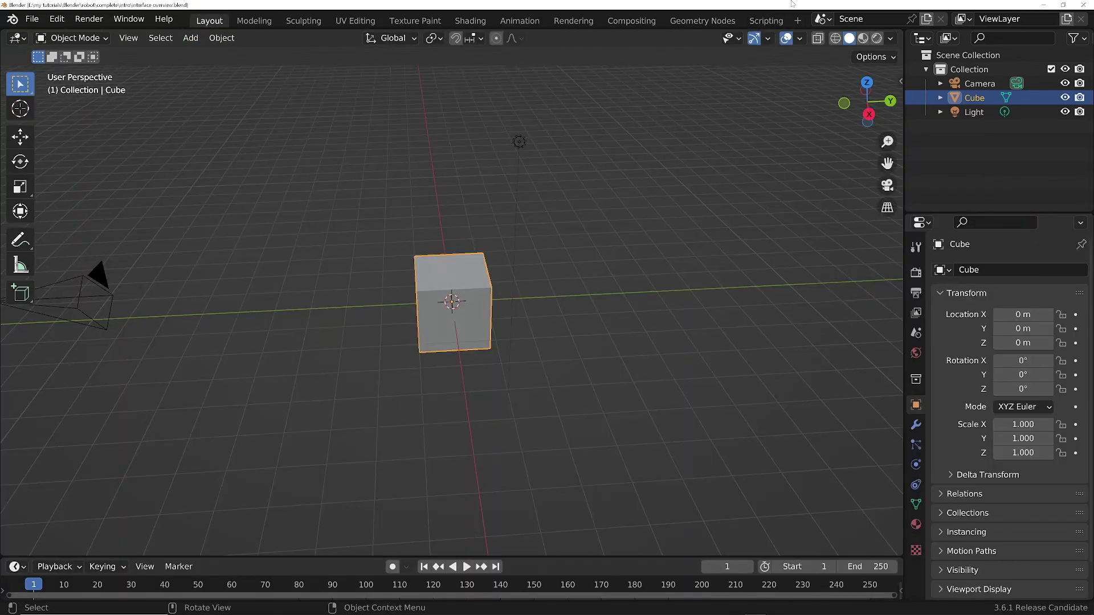
{"action": "left_click", "coordinate": [797, 21]}
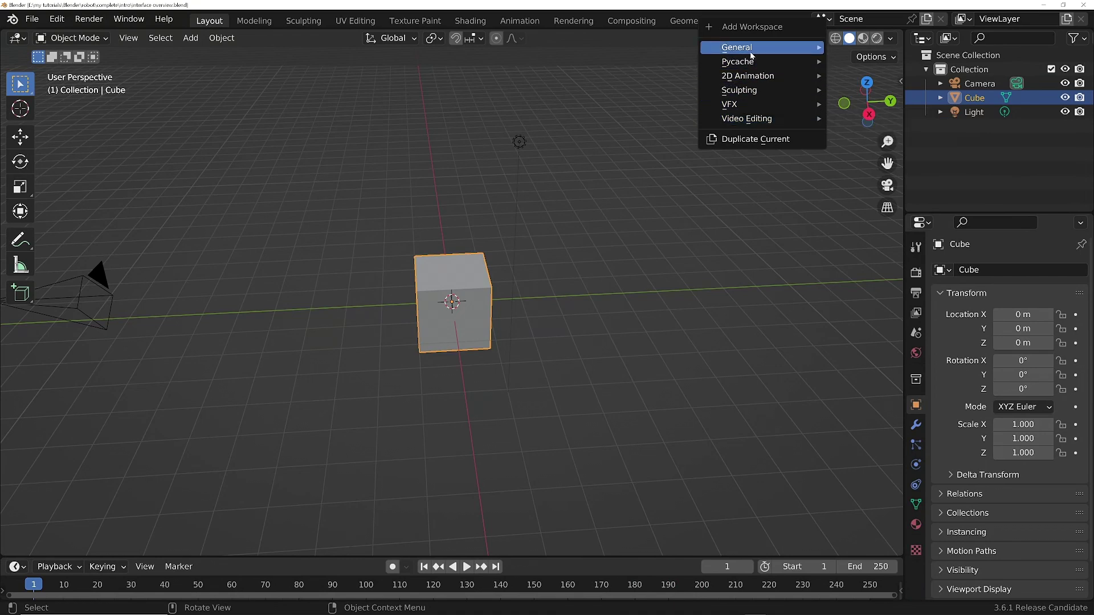
{"action": "mouse_move", "coordinate": [751, 54]}
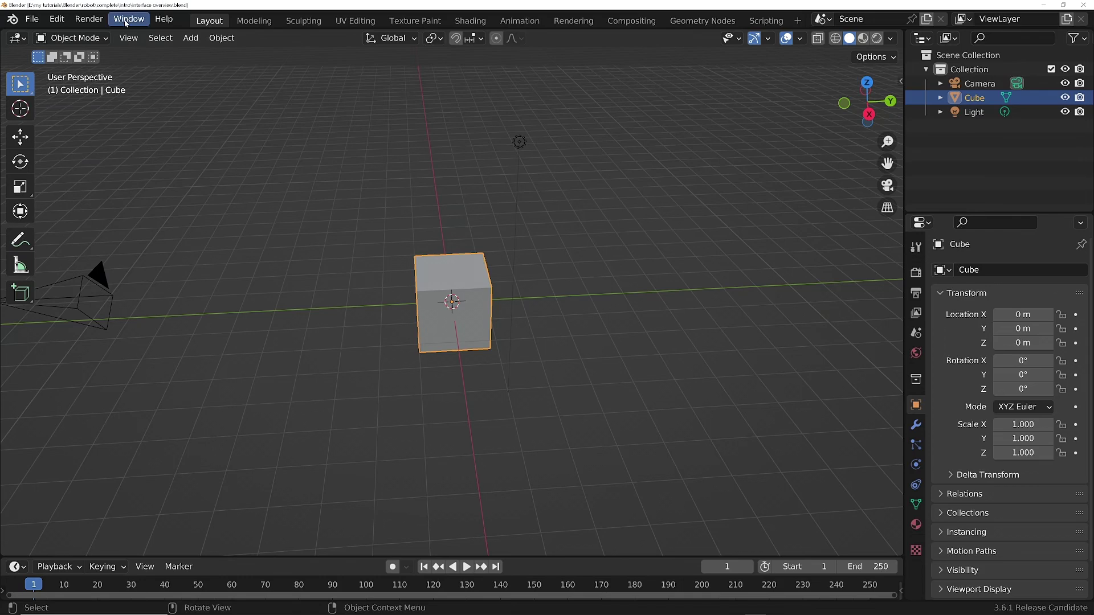
Deselect the cube and duplicate the Layout workspace.
{"action": "key", "text": "alt+a"}
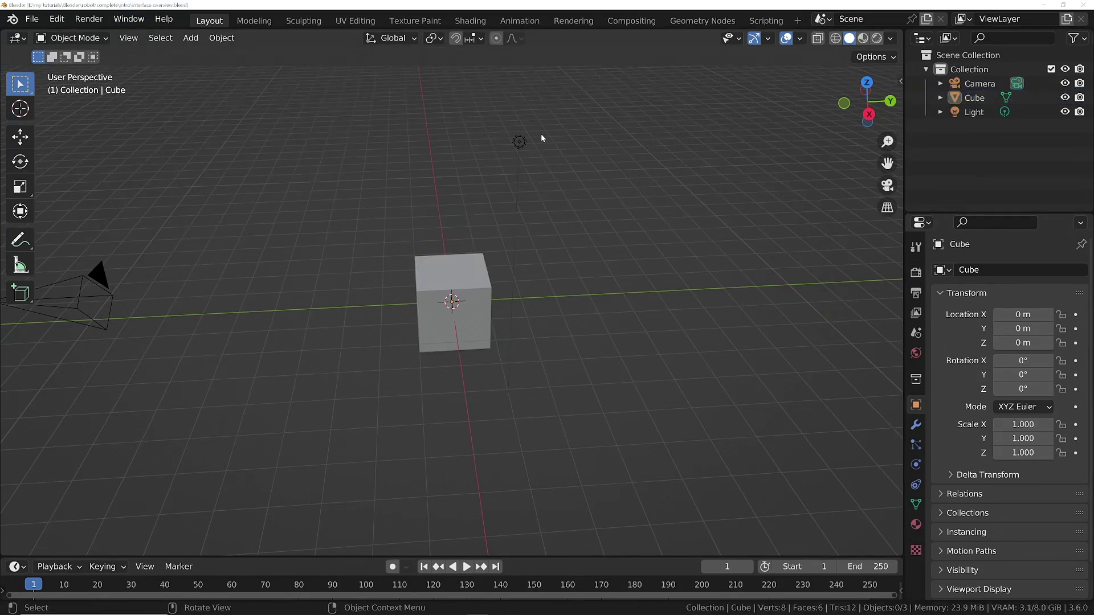
{"action": "right_click", "coordinate": [218, 21]}
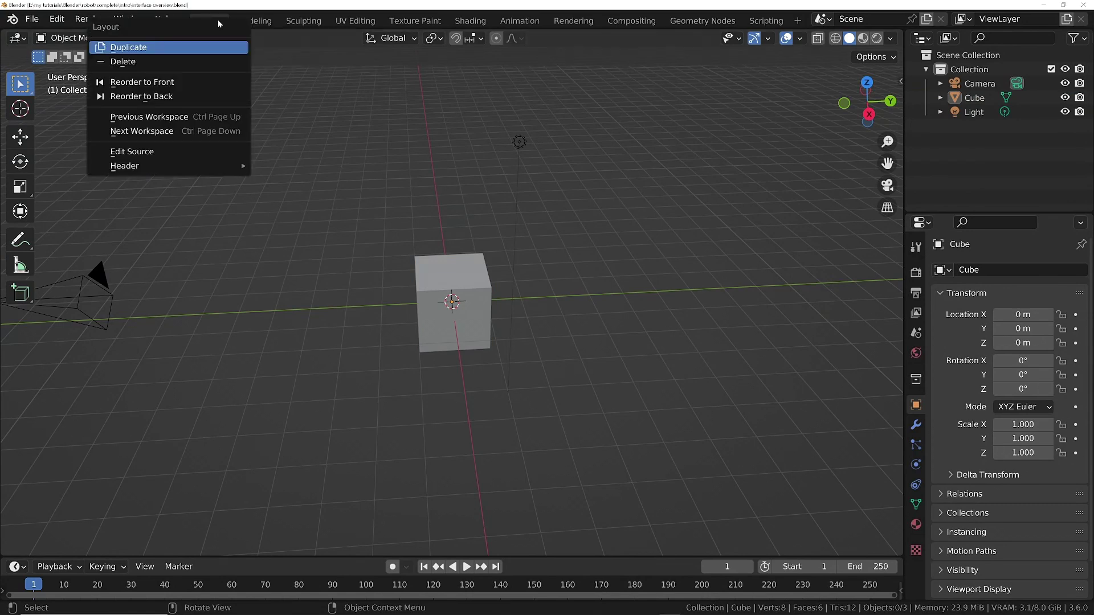
{"action": "left_click", "coordinate": [129, 47]}
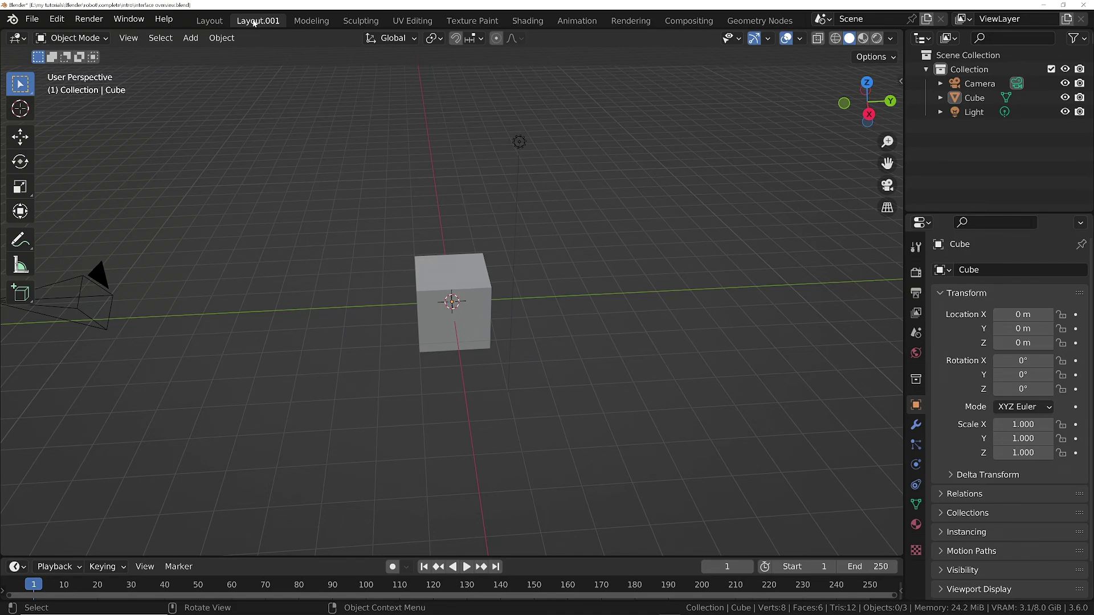
Rename the workspace copy to 'whate3ver', then delete it.
{"action": "double_click", "coordinate": [254, 22]}
{"action": "type", "text": "whate3ver"}
{"action": "key", "text": "Return"}
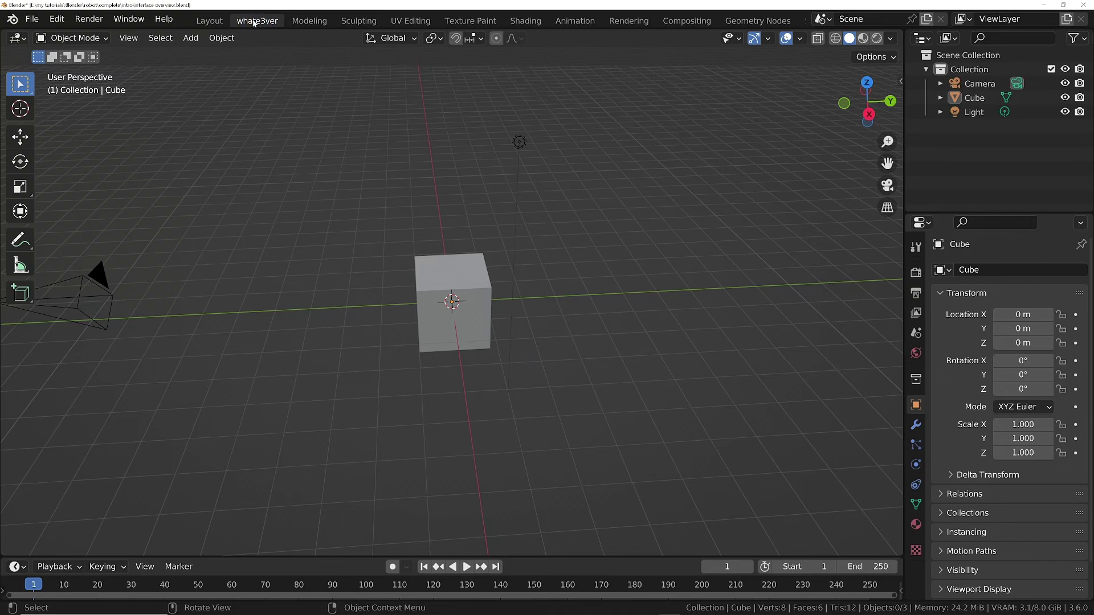
{"action": "right_click", "coordinate": [255, 21]}
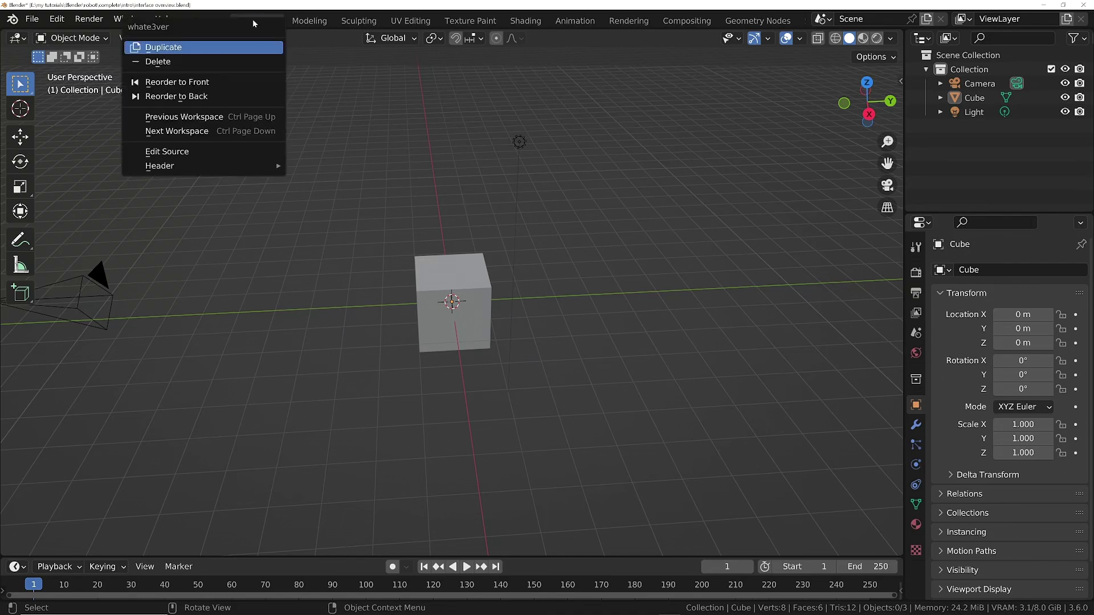
{"action": "left_click", "coordinate": [243, 61]}
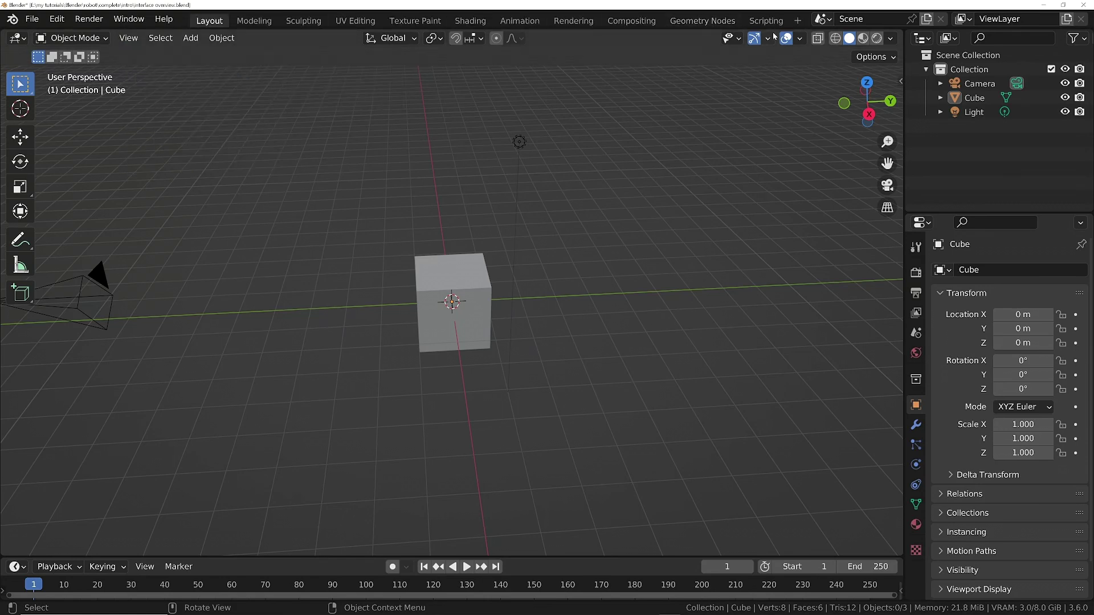
Duplicate the Layout workspace and rename the copy to 'test'.
{"action": "left_click", "coordinate": [797, 21]}
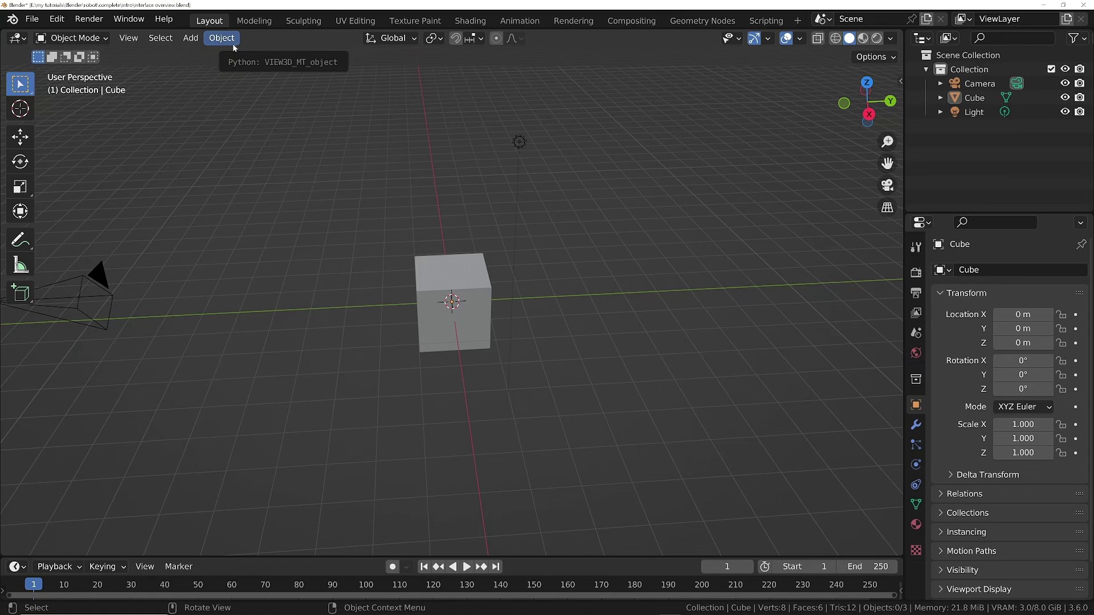
{"action": "right_click", "coordinate": [207, 22]}
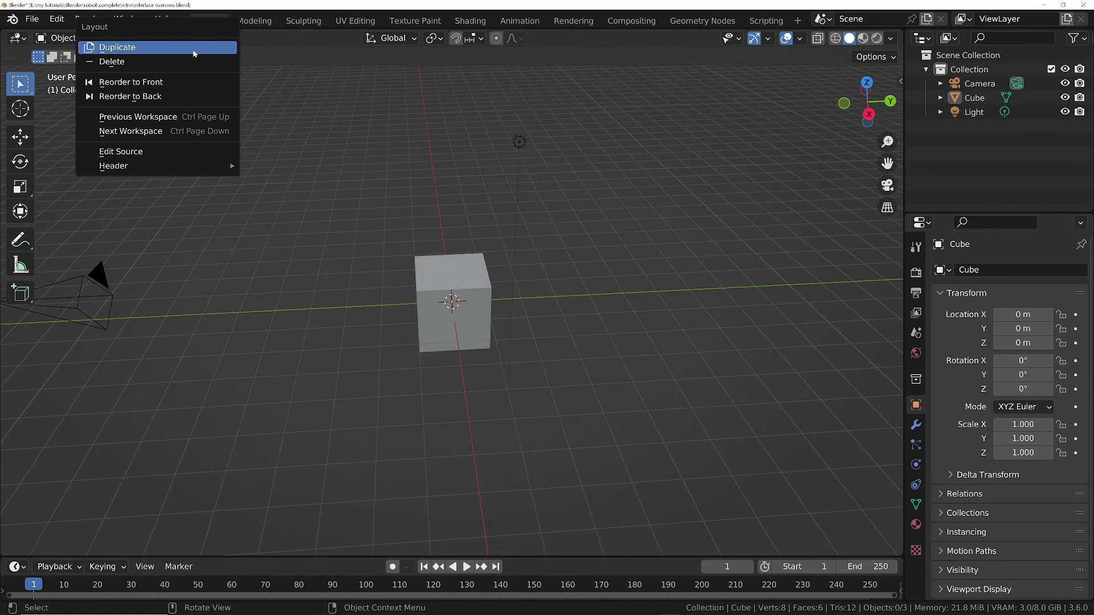
{"action": "left_click", "coordinate": [194, 50]}
{"action": "double_click", "coordinate": [254, 22]}
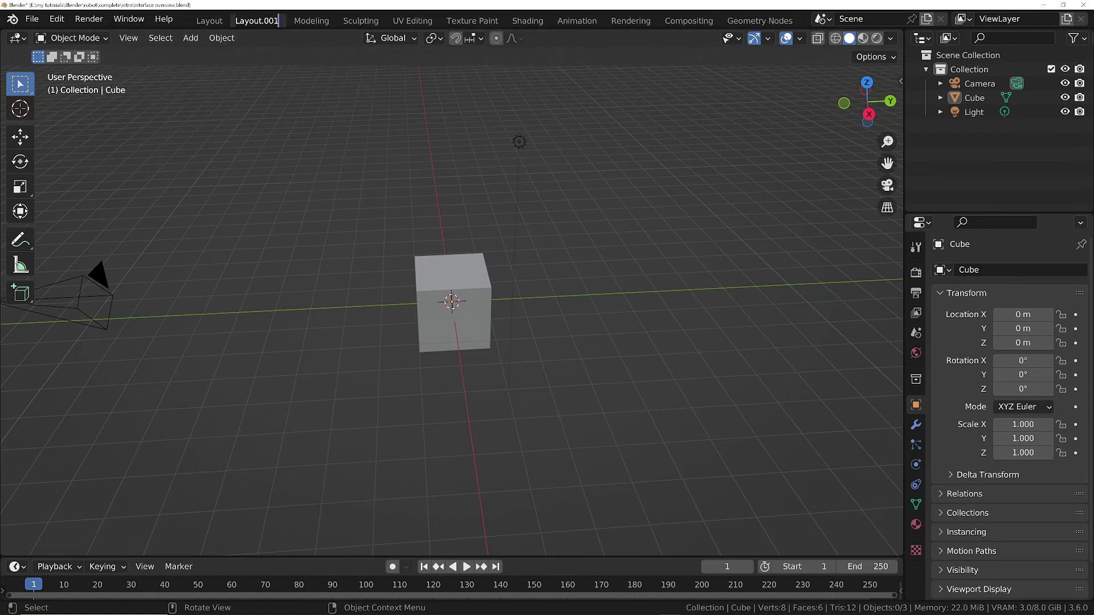
{"action": "type", "text": "test"}
{"action": "key", "text": "Return"}
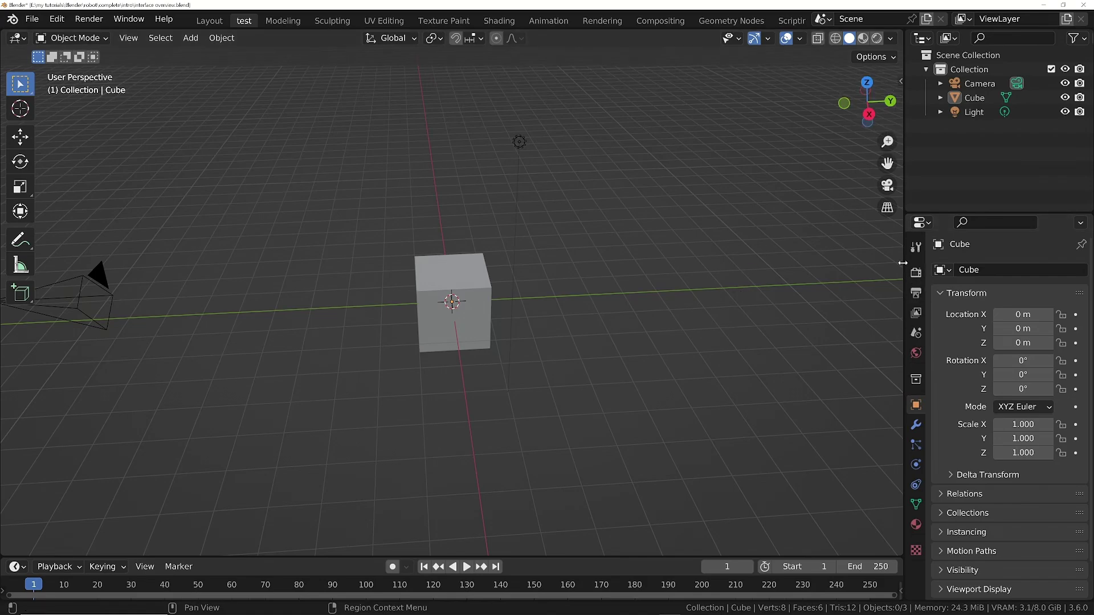
Widen the side panels, raise the timeline, and split the viewport into two top areas and one bottom area.
{"action": "left_click_drag", "start_coordinate": [902, 263], "coordinate": [864, 326]}
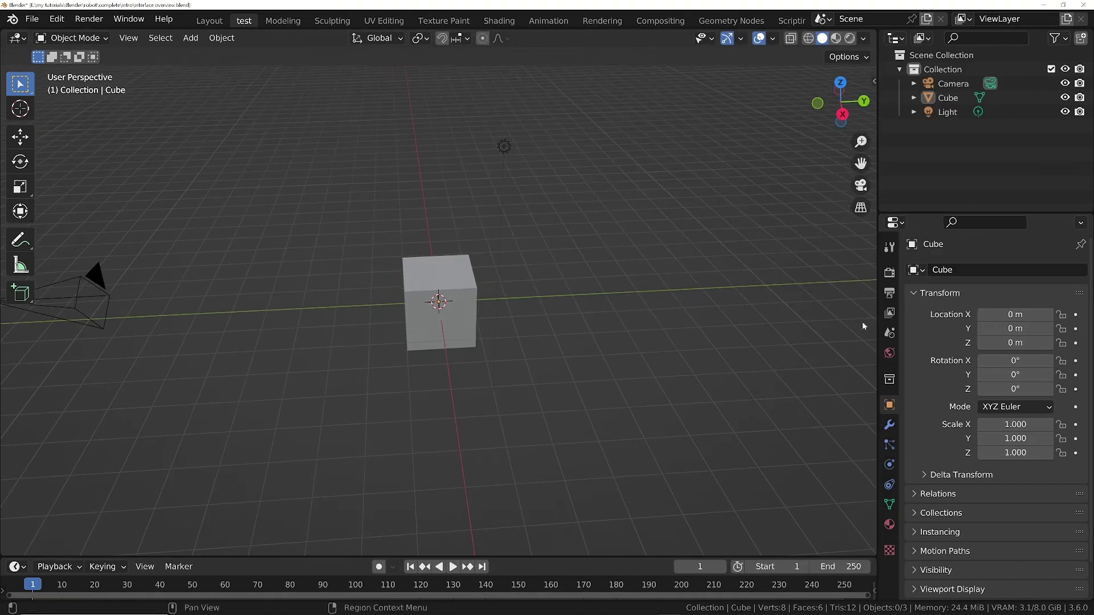
{"action": "left_click_drag", "start_coordinate": [651, 555], "coordinate": [649, 439]}
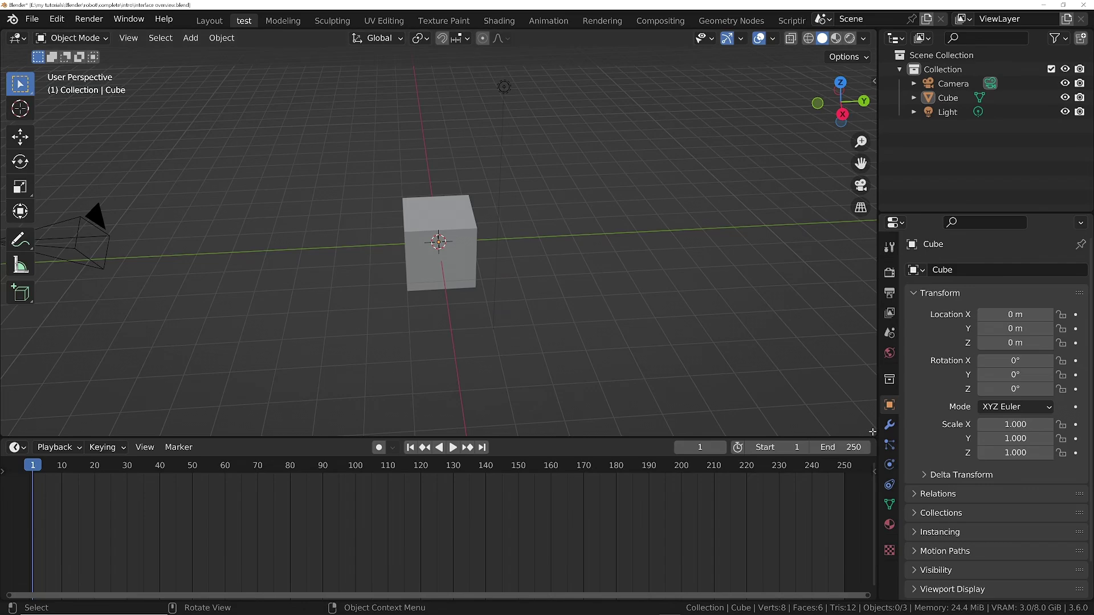
{"action": "left_click_drag", "start_coordinate": [872, 432], "coordinate": [858, 285]}
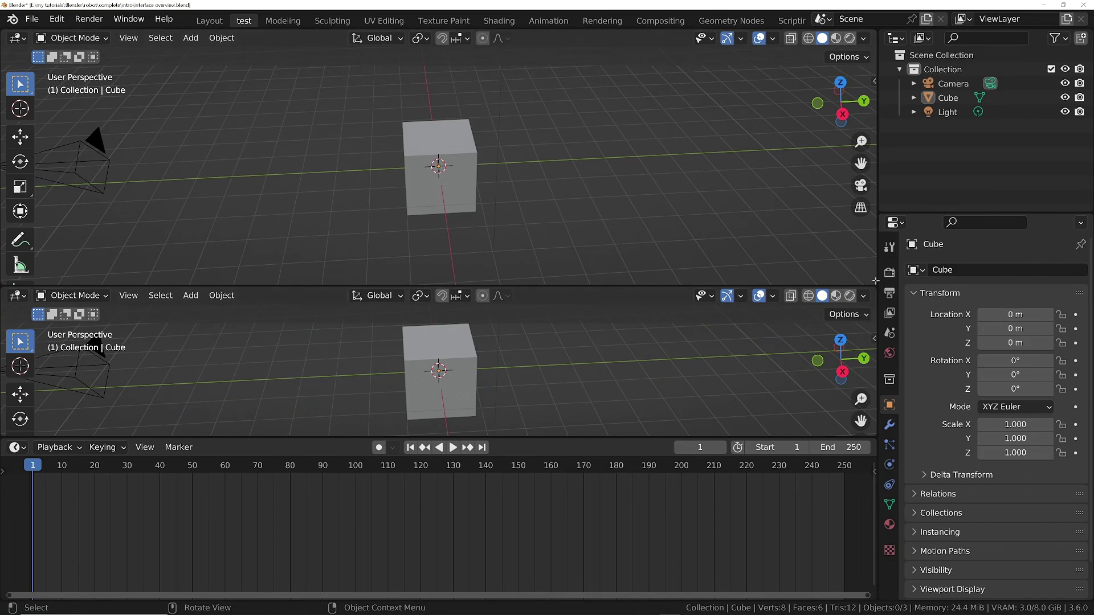
{"action": "left_click_drag", "start_coordinate": [874, 283], "coordinate": [422, 279]}
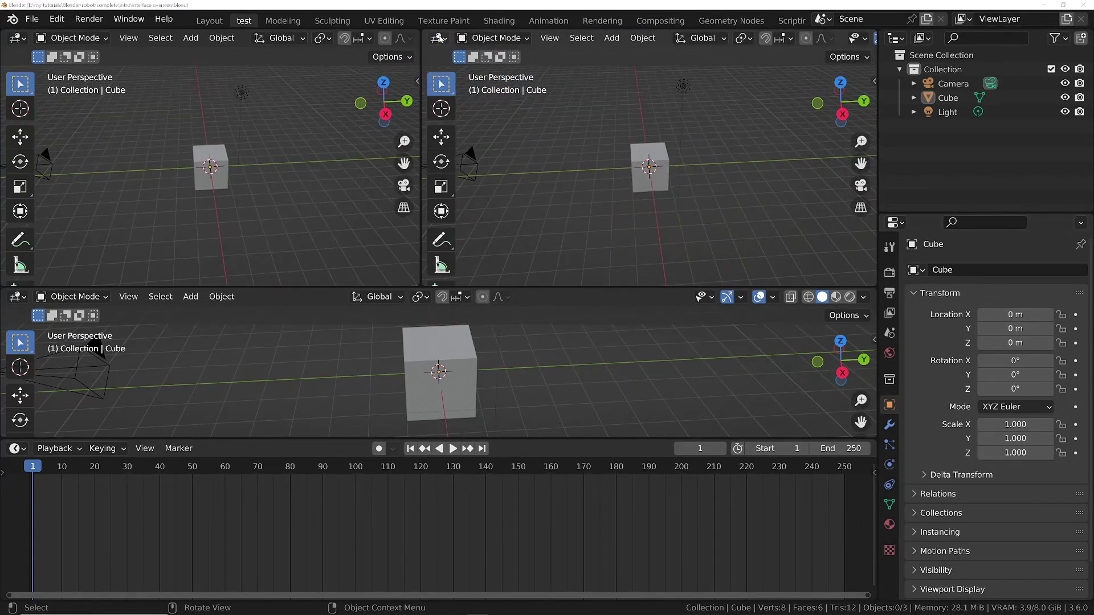
Turn the upper-right area into a Python Console, then join it into the neighbouring viewport.
{"action": "left_click", "coordinate": [439, 38]}
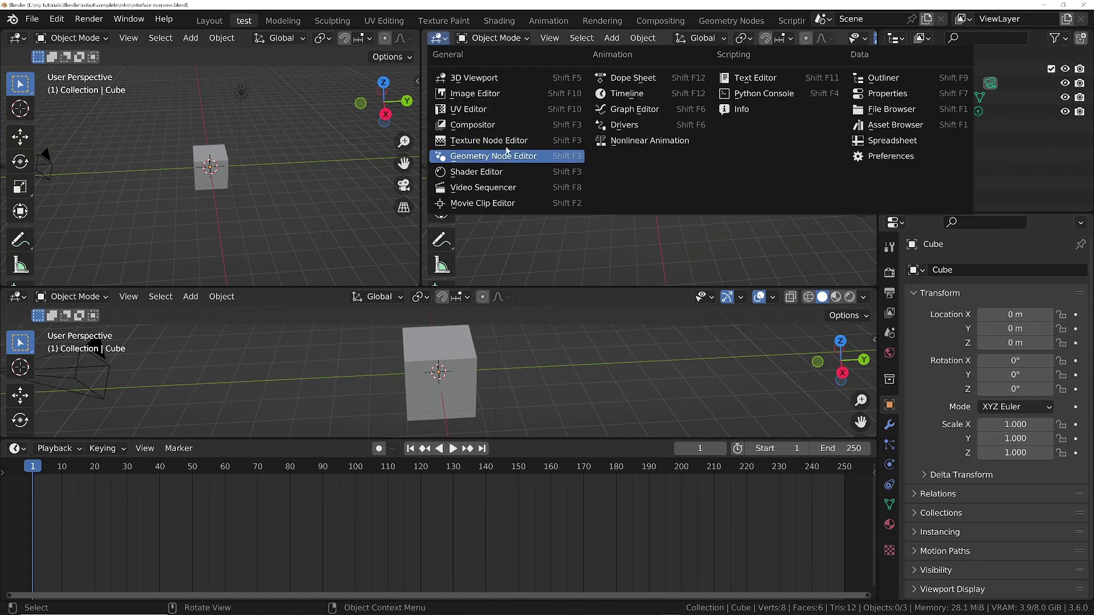
{"action": "left_click", "coordinate": [742, 95]}
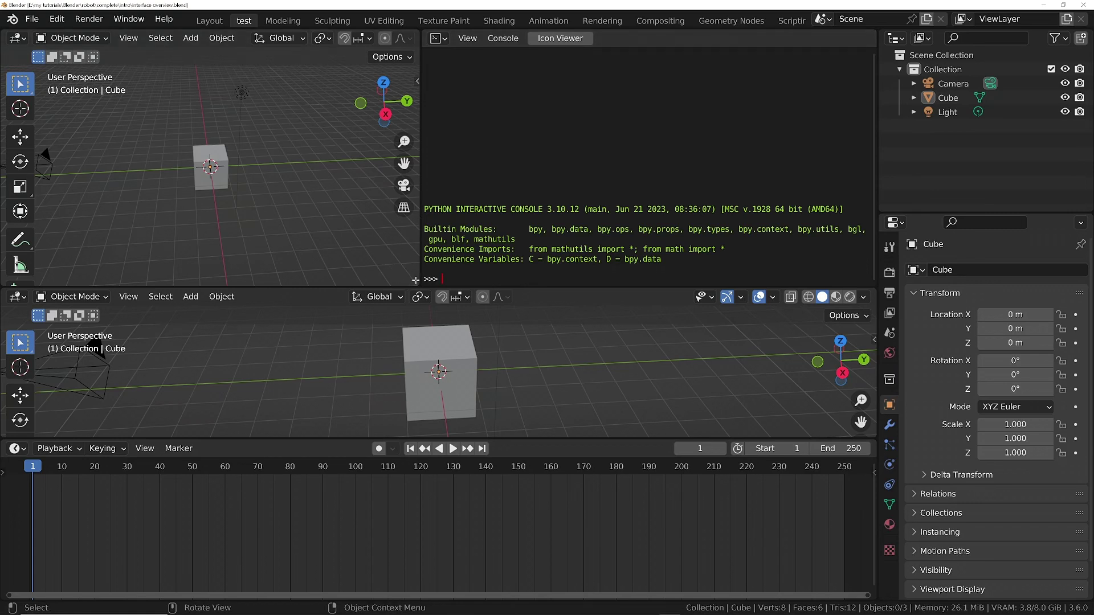
{"action": "left_click_drag", "start_coordinate": [416, 280], "coordinate": [504, 265]}
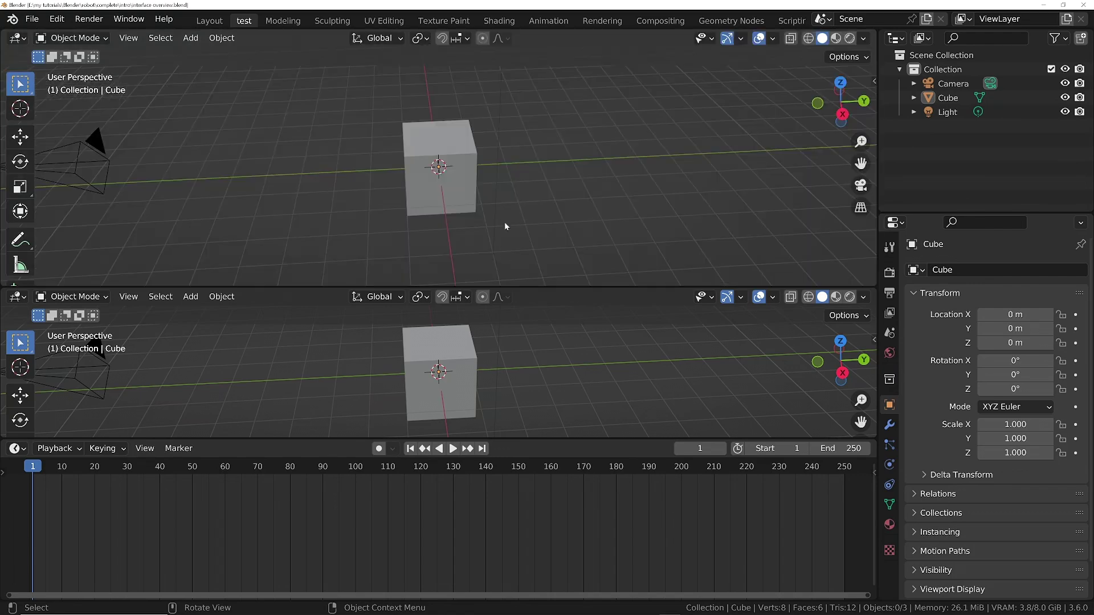
Split off a Graph Editor, merge it over the other areas, and change it back to a 3D Viewport.
{"action": "left_click_drag", "start_coordinate": [877, 33], "coordinate": [496, 40]}
{"action": "left_click", "coordinate": [521, 39]}
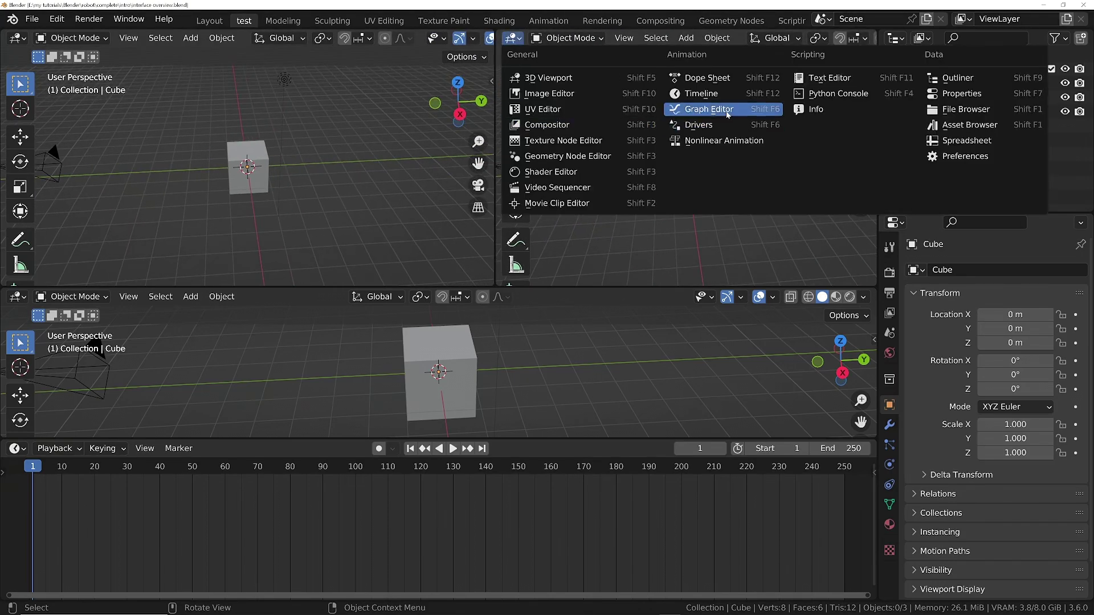
{"action": "left_click", "coordinate": [712, 109]}
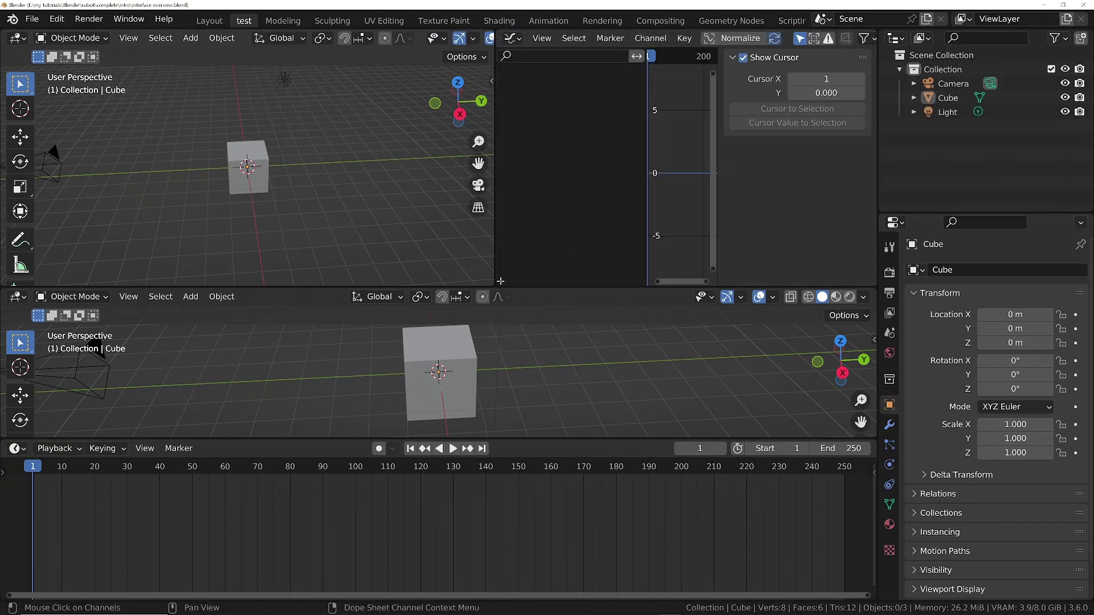
{"action": "left_click_drag", "start_coordinate": [500, 281], "coordinate": [454, 181]}
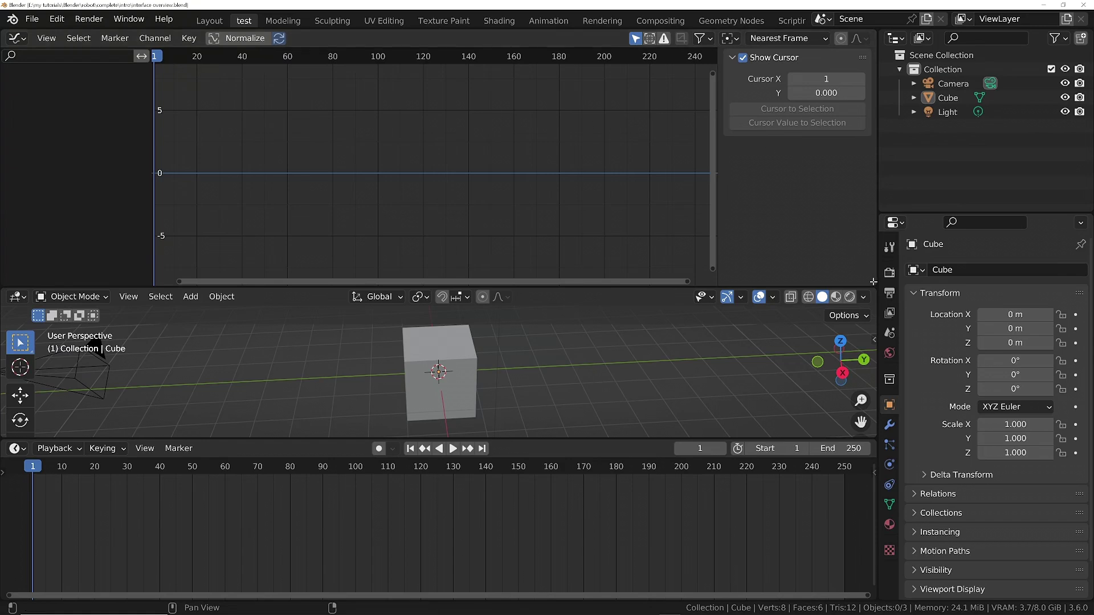
{"action": "left_click_drag", "start_coordinate": [874, 281], "coordinate": [852, 305]}
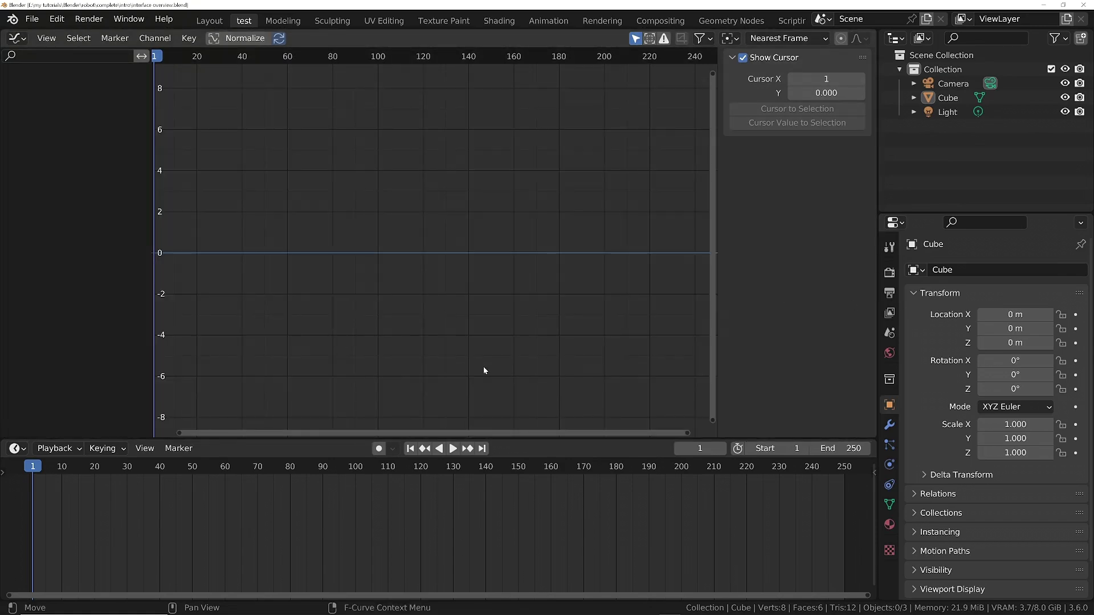
{"action": "left_click", "coordinate": [17, 39]}
{"action": "left_click", "coordinate": [46, 78]}
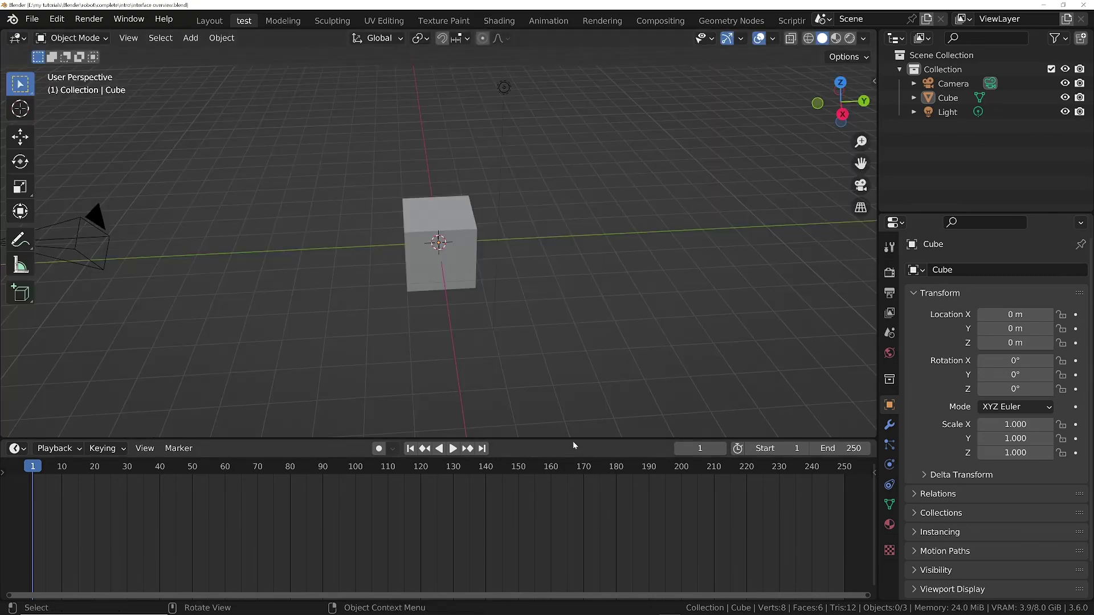
Lower the timeline border to enlarge the viewport, save as interface overview.blend, and try a stacked split.
{"action": "left_click_drag", "start_coordinate": [573, 437], "coordinate": [581, 529]}
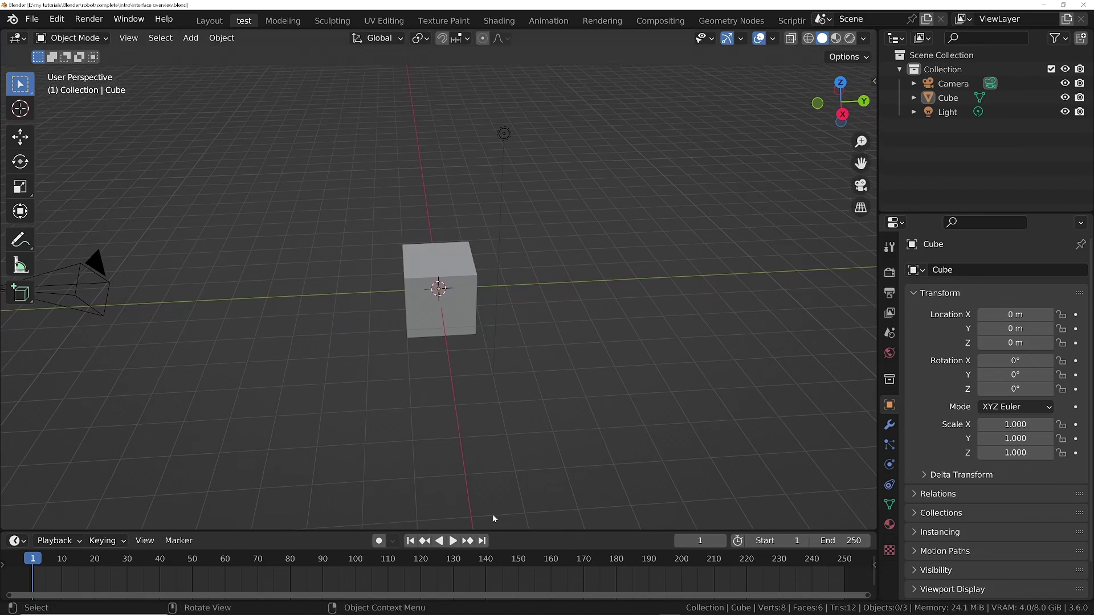
{"action": "key", "text": "ctrl+s"}
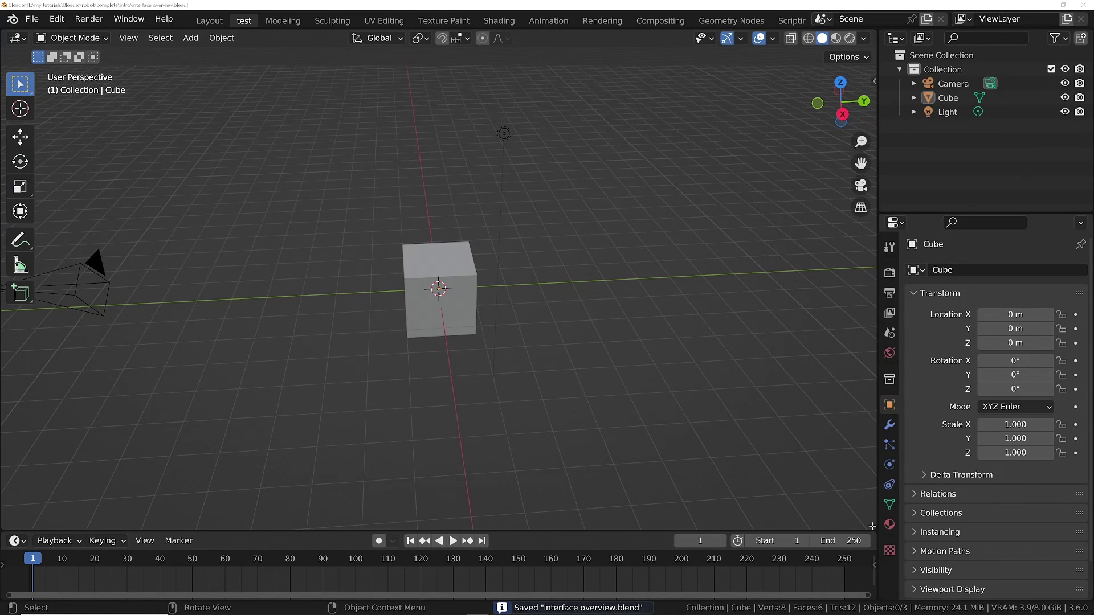
{"action": "left_click_drag", "start_coordinate": [872, 526], "coordinate": [580, 393]}
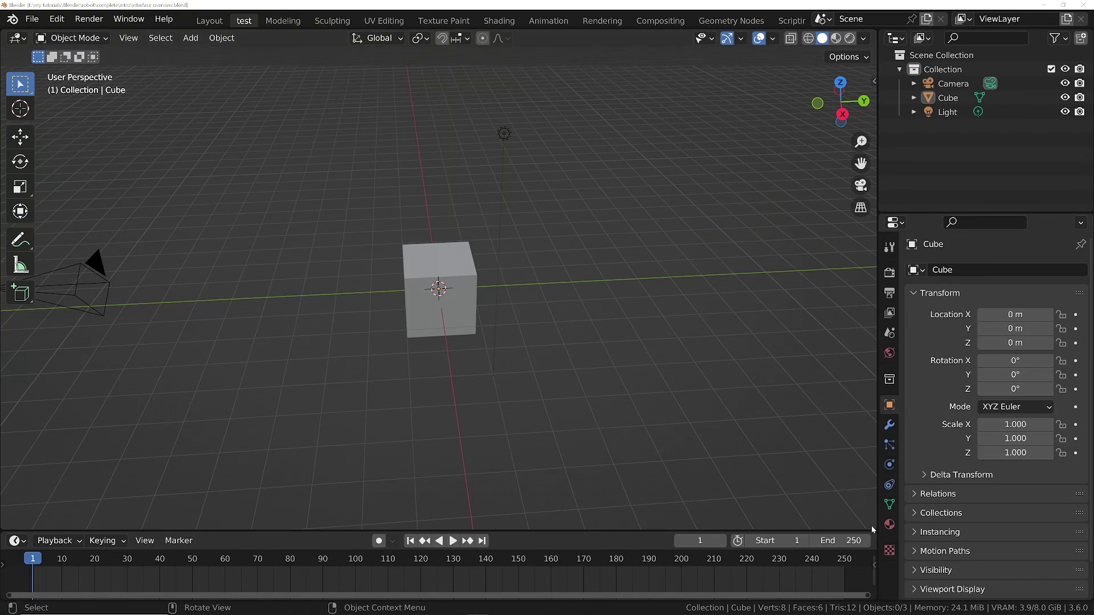
Split the viewport into stacked and side-by-side areas, making the top-right one a Compositor.
{"action": "left_click_drag", "start_coordinate": [870, 529], "coordinate": [808, 342]}
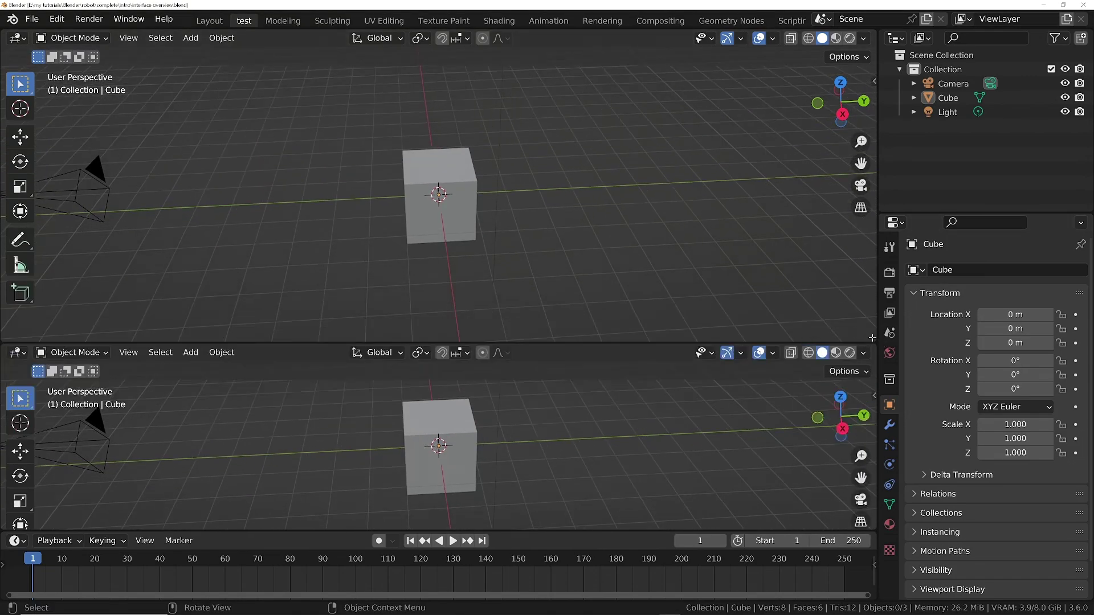
{"action": "left_click_drag", "start_coordinate": [870, 341], "coordinate": [507, 171]}
{"action": "left_click", "coordinate": [521, 38]}
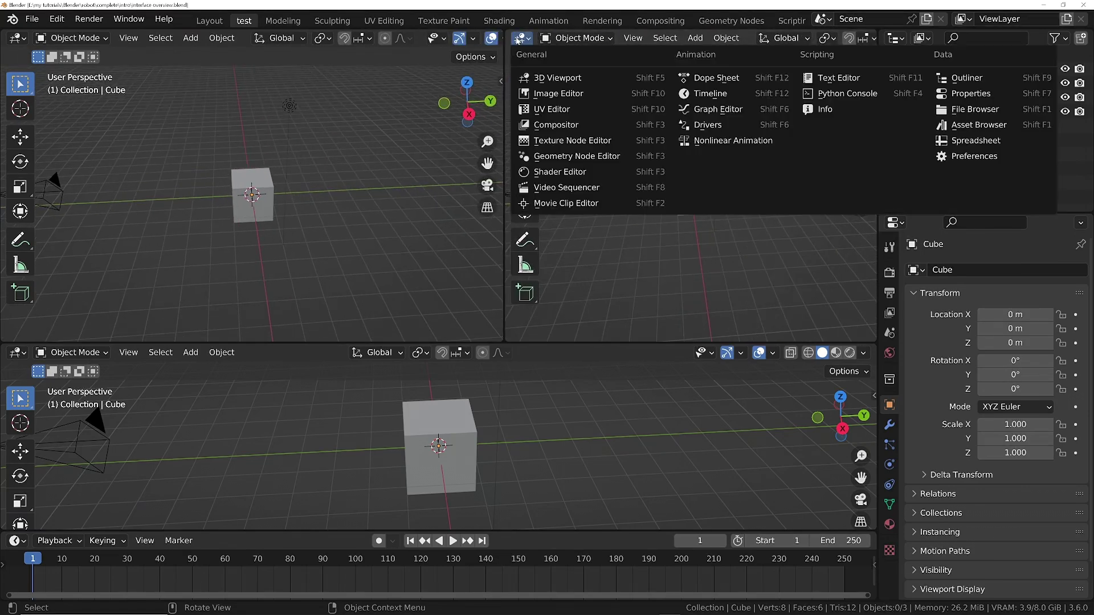
{"action": "left_click", "coordinate": [561, 125]}
Make the bottom area a Texture Node Editor and split the top-left viewport into two stacked views.
{"action": "left_click", "coordinate": [72, 353]}
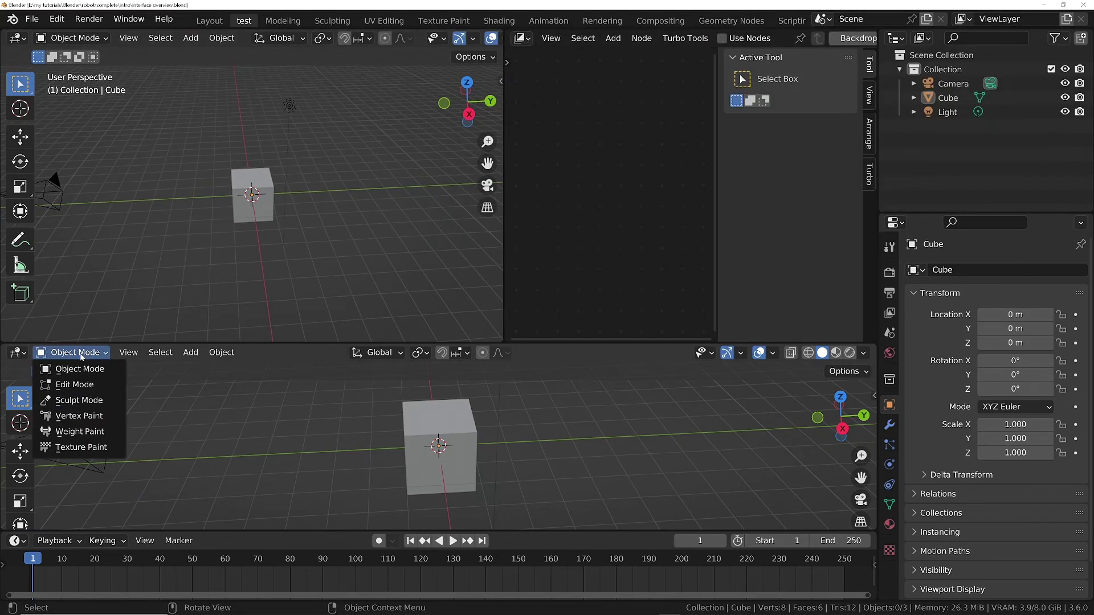
{"action": "left_click", "coordinate": [17, 352]}
{"action": "left_click", "coordinate": [54, 437]}
{"action": "left_click_drag", "start_coordinate": [500, 340], "coordinate": [510, 166]}
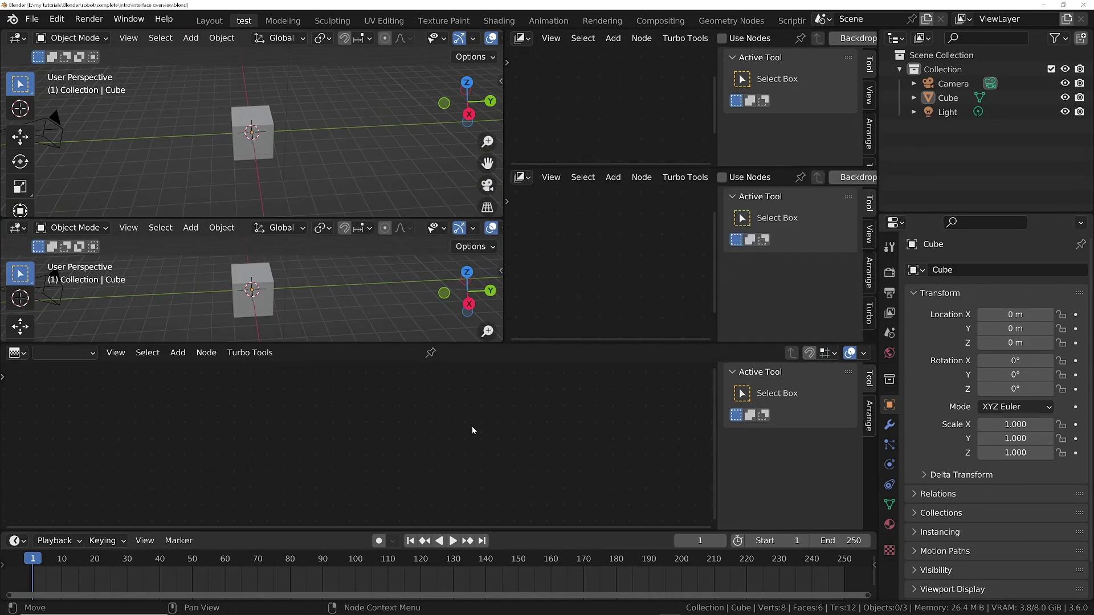